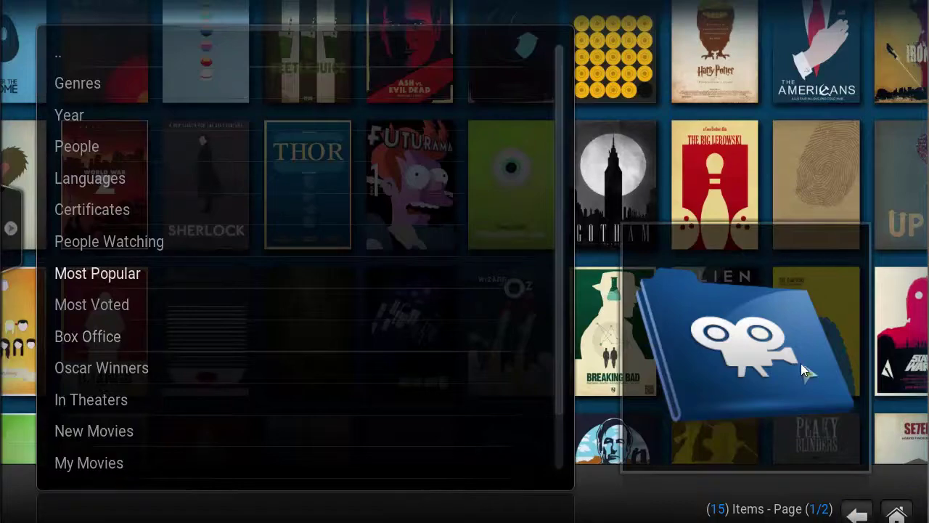
- Return to the home screen, open the Exodus video add-on and enter its Movies section
{"action": "left_click", "coordinate": [897, 514]}
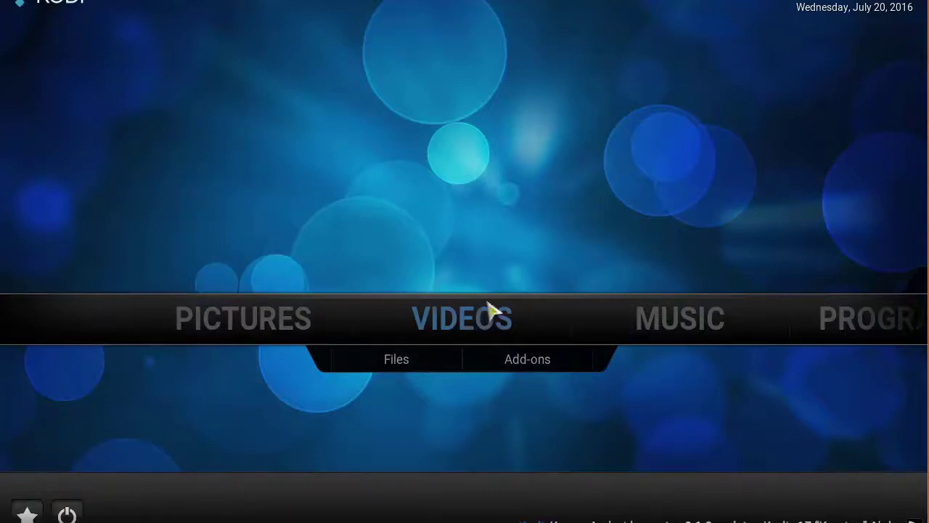
{"action": "left_click", "coordinate": [501, 360]}
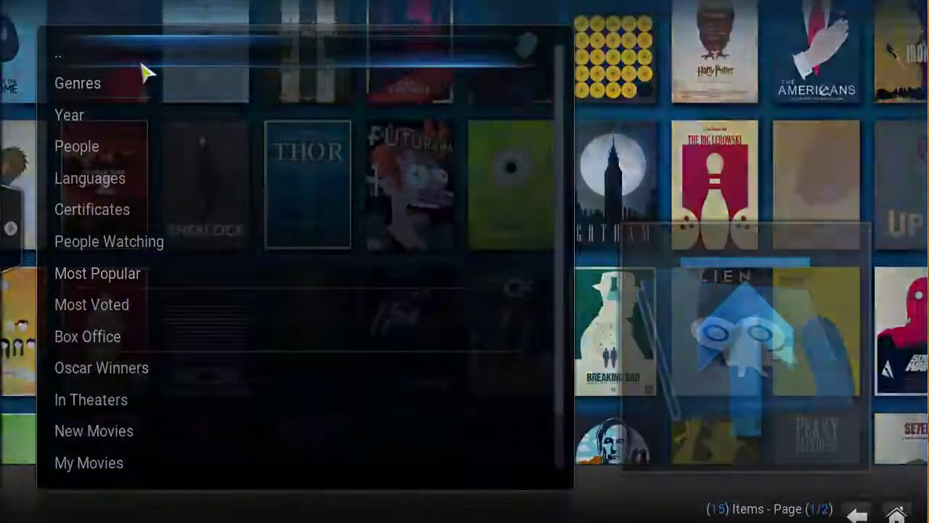
{"action": "left_click", "coordinate": [145, 67]}
{"action": "left_click", "coordinate": [141, 66]}
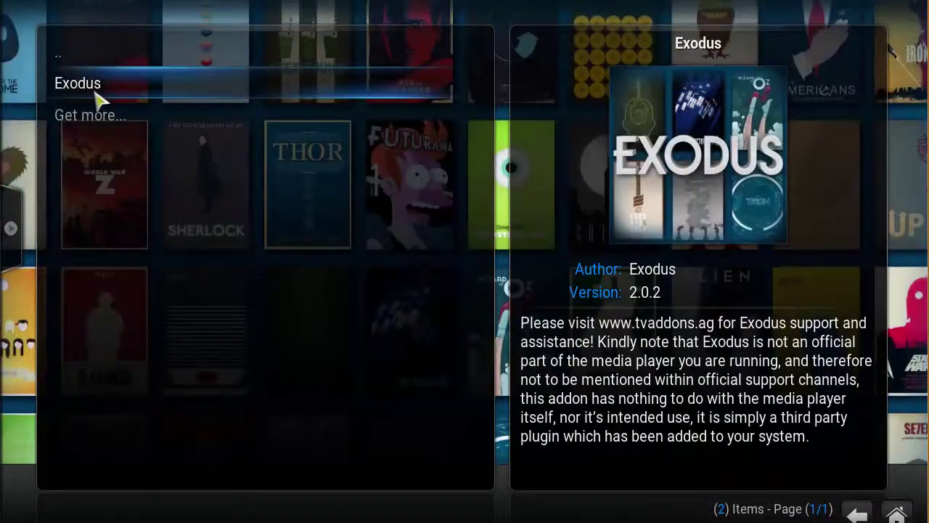
{"action": "left_click", "coordinate": [140, 94]}
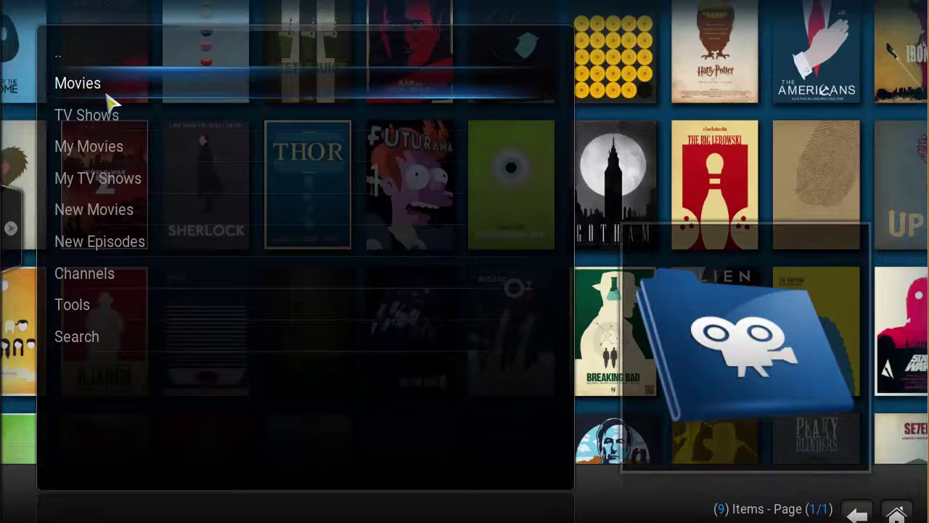
{"action": "left_click", "coordinate": [109, 94]}
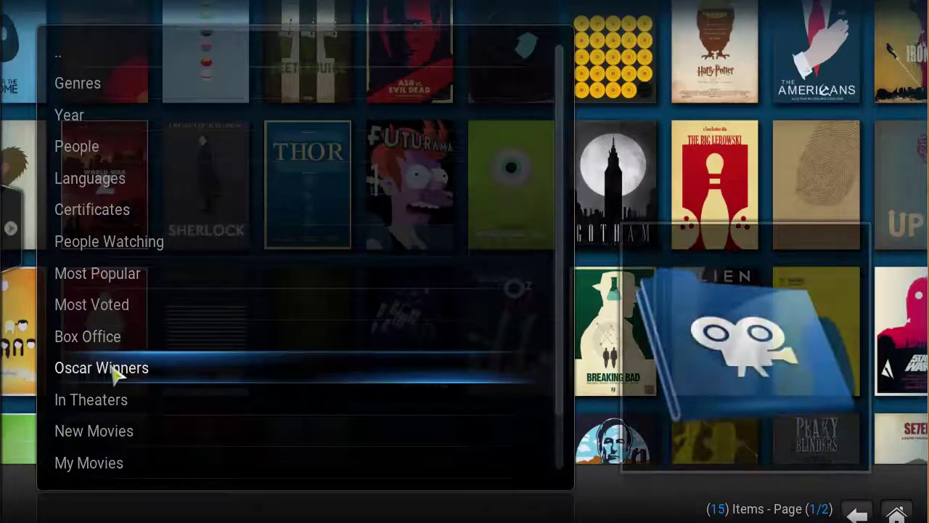
- Browse the Most Popular movies in Exodus through to the second set of titles
{"action": "left_click", "coordinate": [116, 279]}
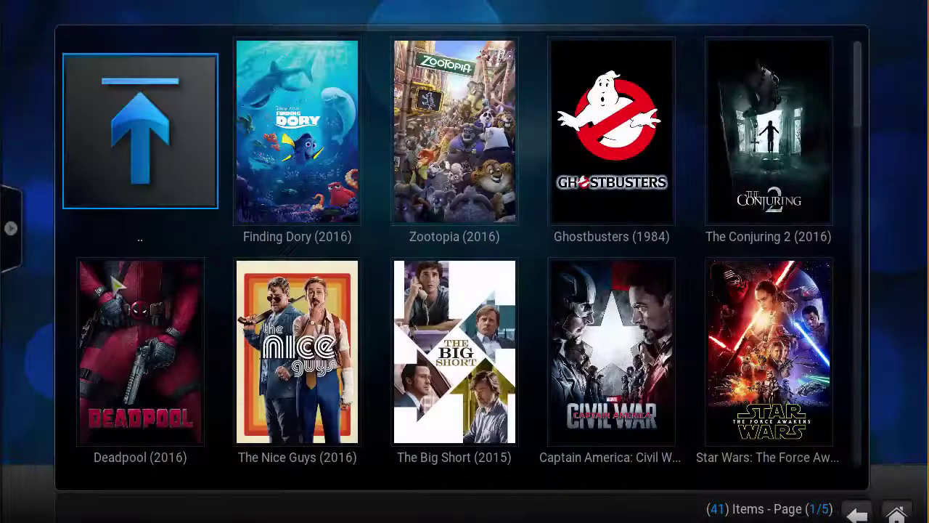
{"action": "scroll", "coordinate": [405, 216], "scroll_direction": "down", "scroll_amount": 6}
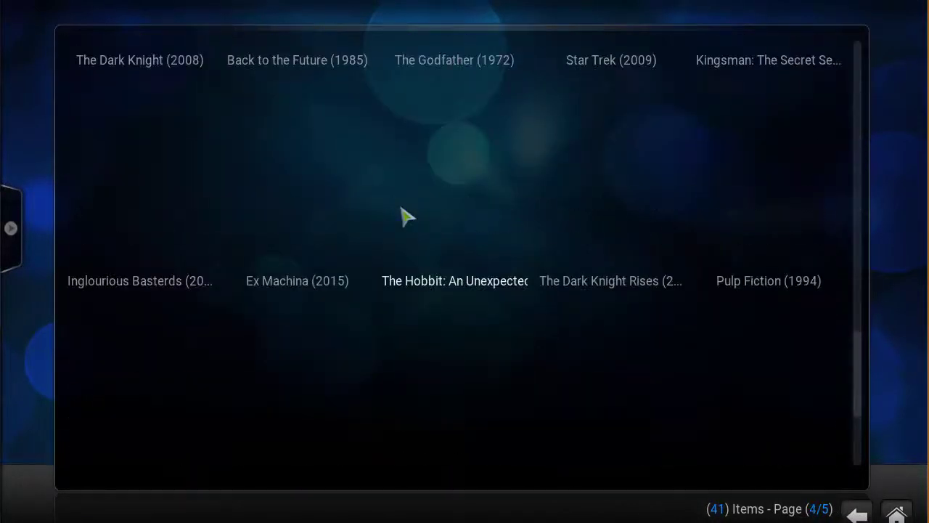
{"action": "scroll", "coordinate": [405, 216], "scroll_direction": "down", "scroll_amount": 3}
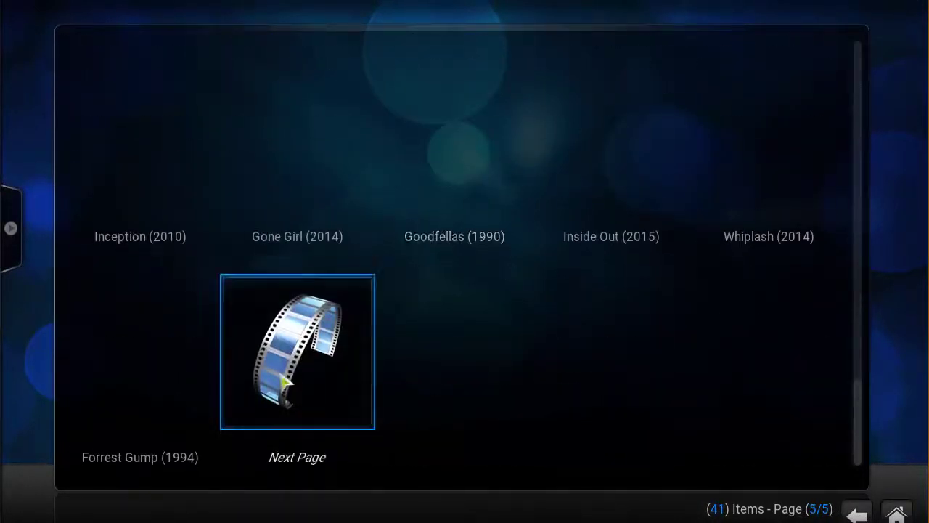
{"action": "left_click", "coordinate": [286, 383]}
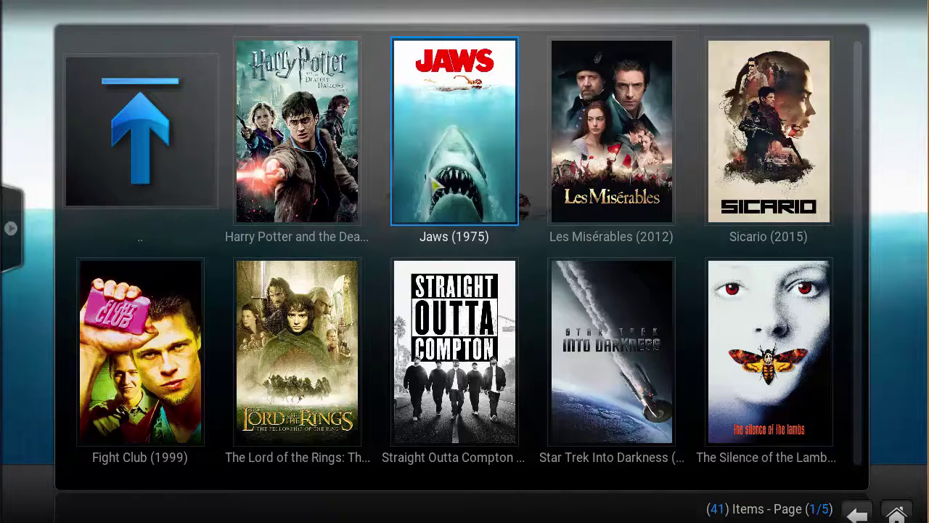
{"action": "key", "text": "Down"}
{"action": "key", "text": "Return"}
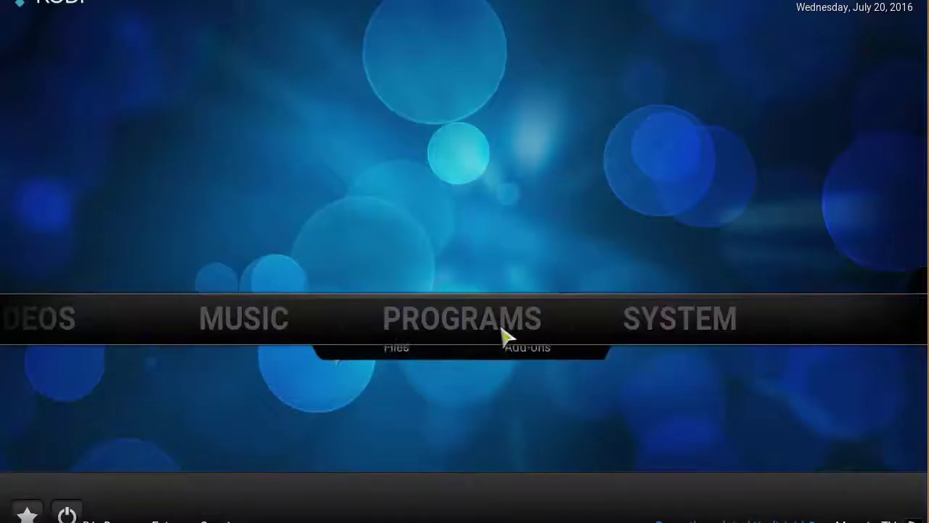
{"action": "mouse_move", "coordinate": [616, 338]}
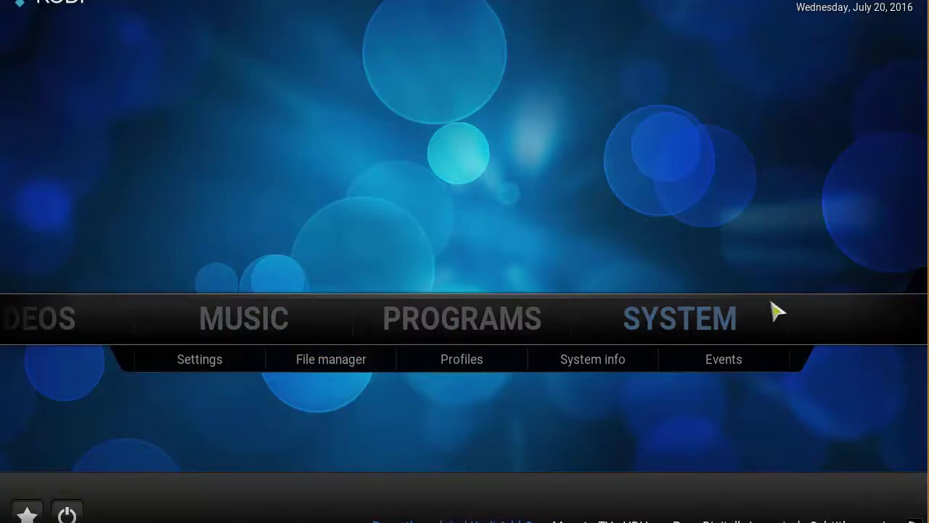
{"action": "left_click", "coordinate": [348, 369]}
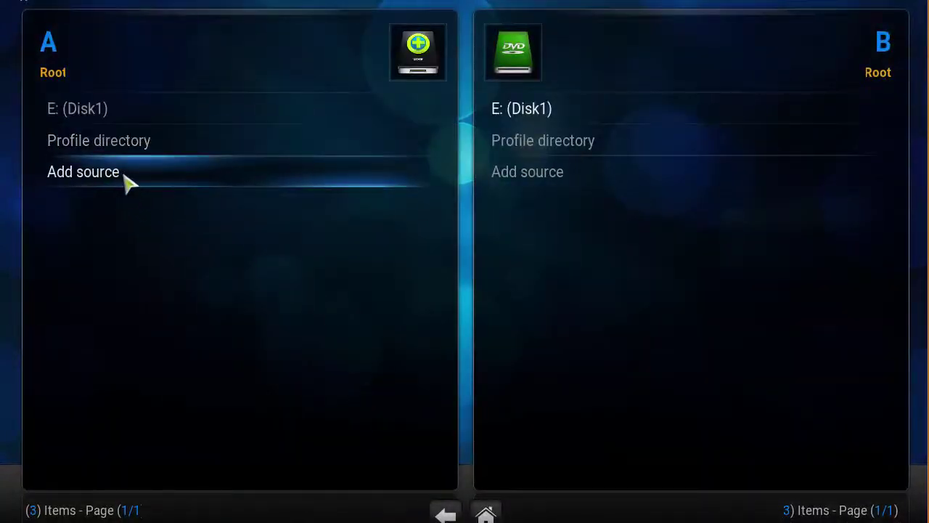
{"action": "left_click", "coordinate": [125, 180]}
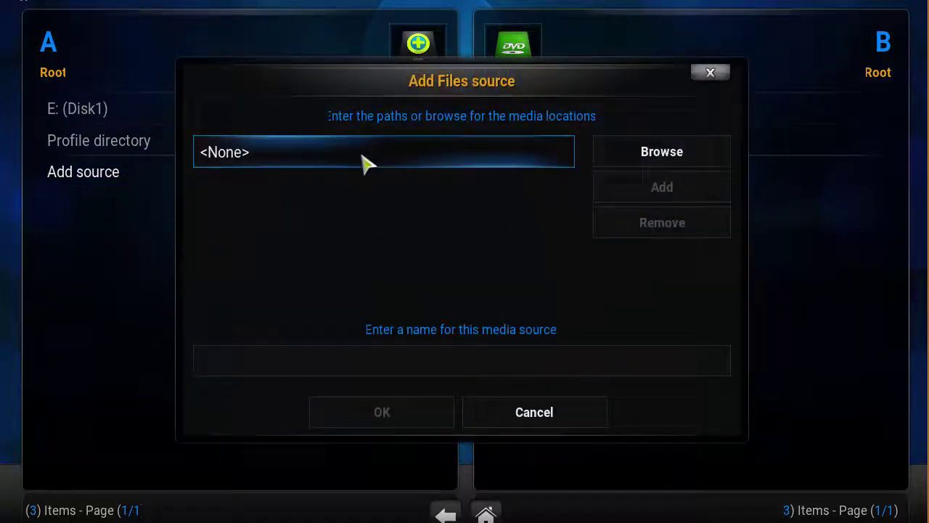
{"action": "left_click", "coordinate": [366, 165]}
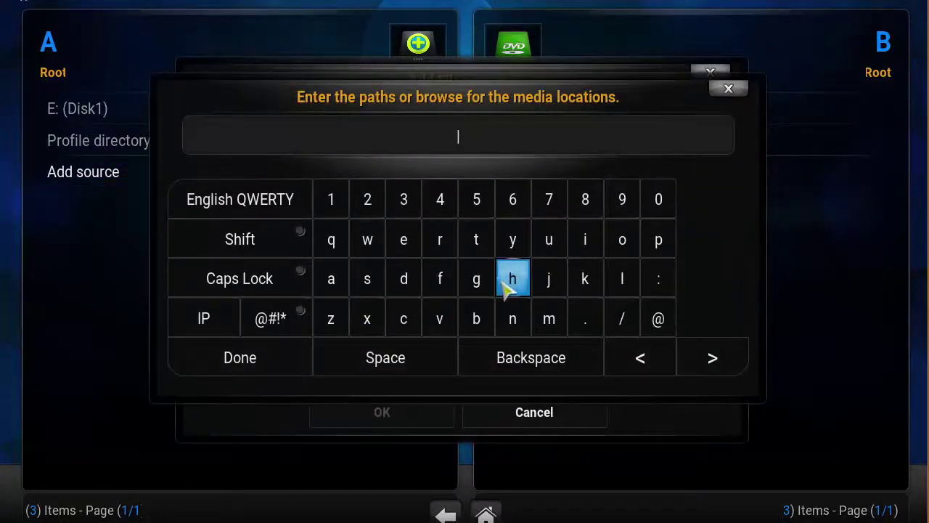
{"action": "type", "text": "http:"}
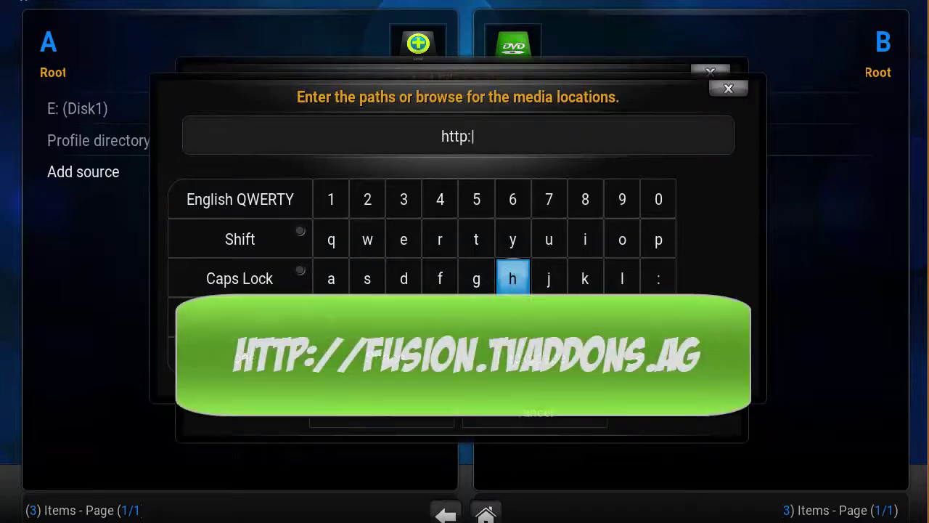
{"action": "type", "text": "//fusion"}
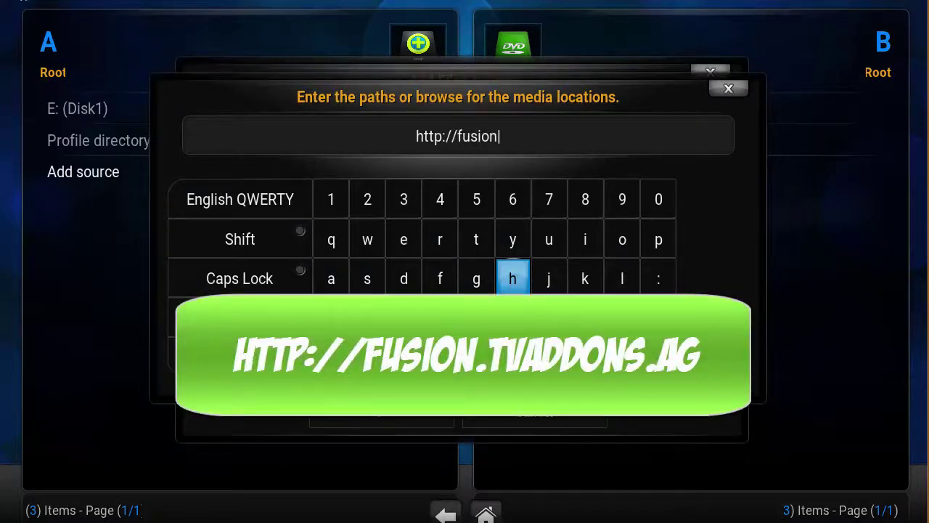
{"action": "type", "text": ".tvaddon"}
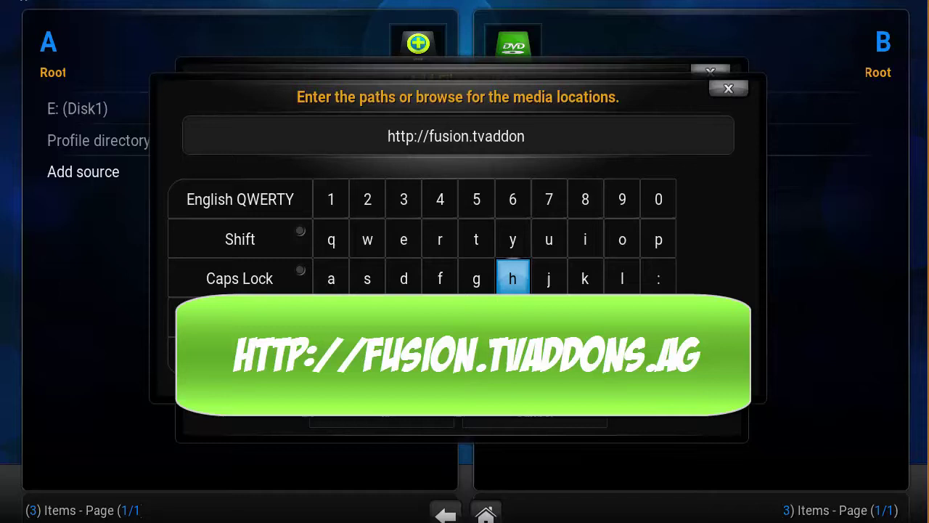
{"action": "type", "text": "s.ag"}
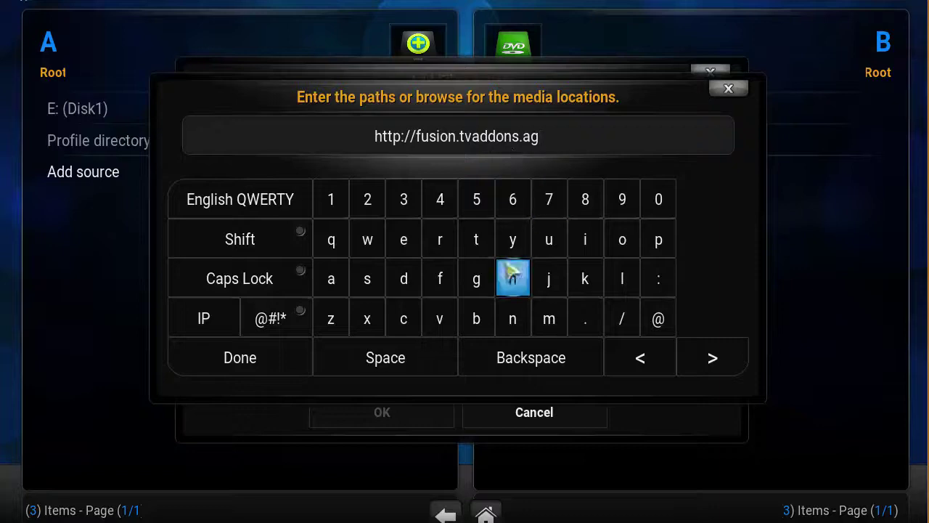
{"action": "left_click", "coordinate": [282, 364]}
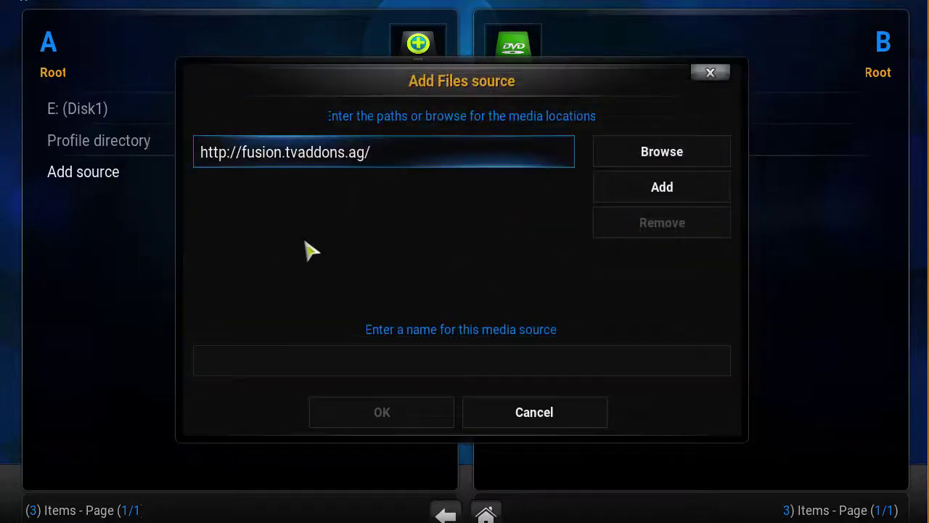
- Name the media source FUSION and save it
{"action": "left_click", "coordinate": [465, 376]}
{"action": "type", "text": "F"}
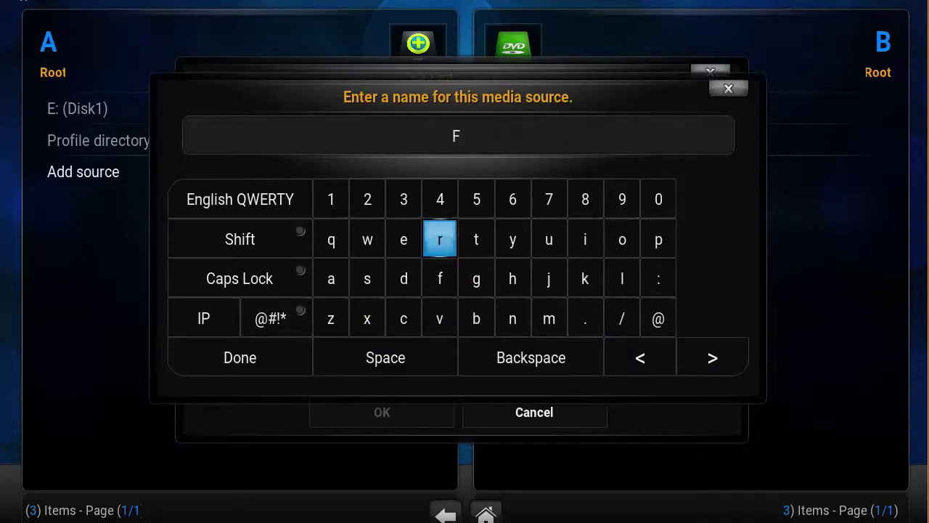
{"action": "type", "text": "USION"}
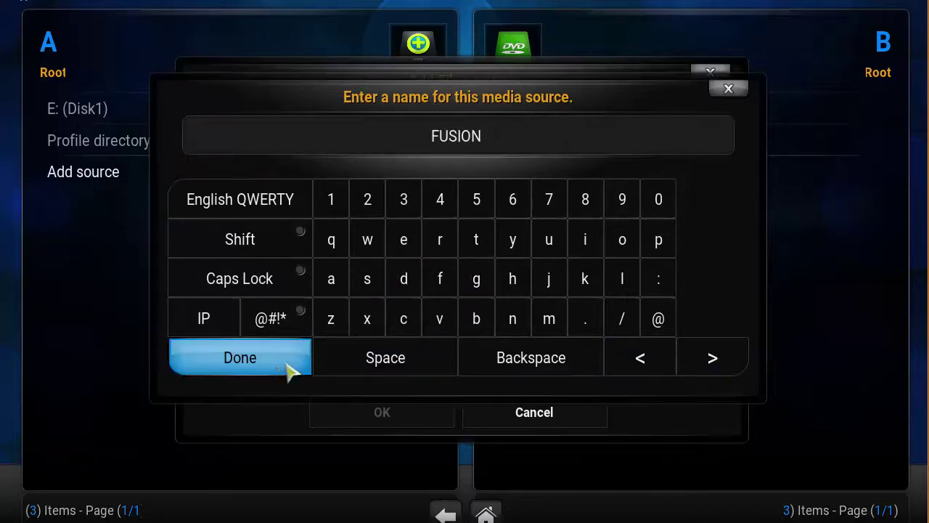
{"action": "left_click", "coordinate": [283, 374]}
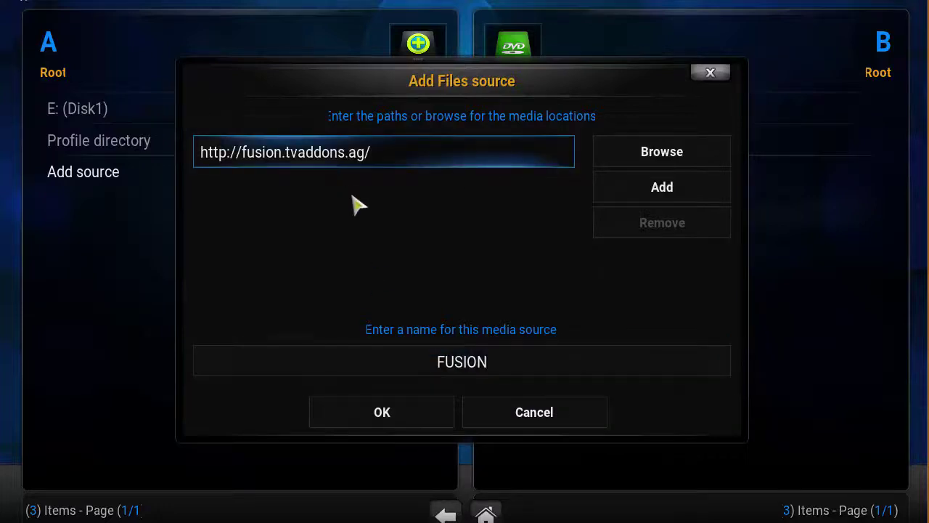
{"action": "left_click", "coordinate": [382, 414]}
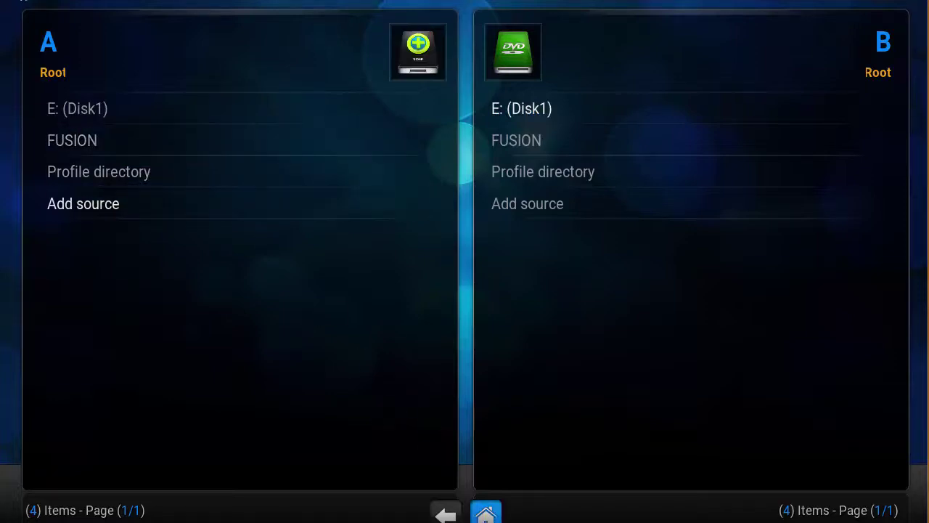
- Install plugin.program.addoninstaller-1.2.9.zip as an add-on from the start-here folder of the FUSION source
{"action": "left_click", "coordinate": [485, 514]}
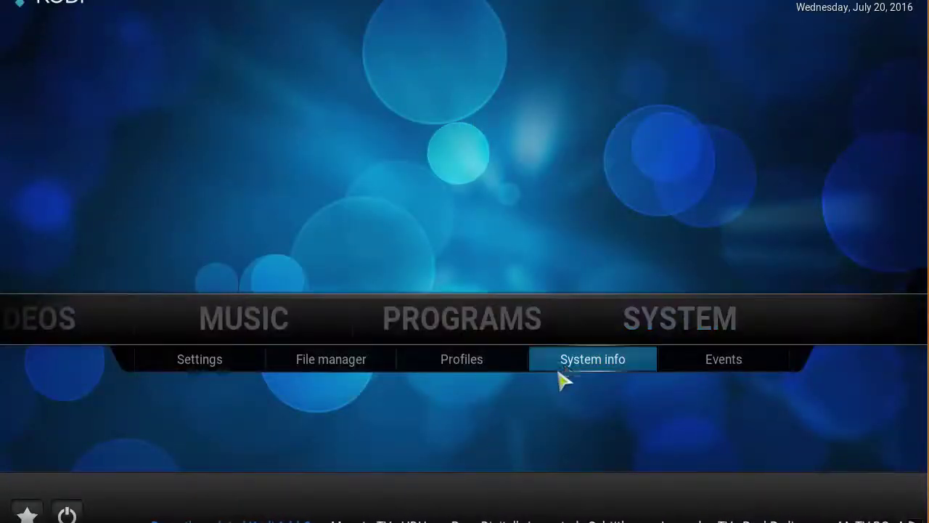
{"action": "left_click", "coordinate": [674, 325]}
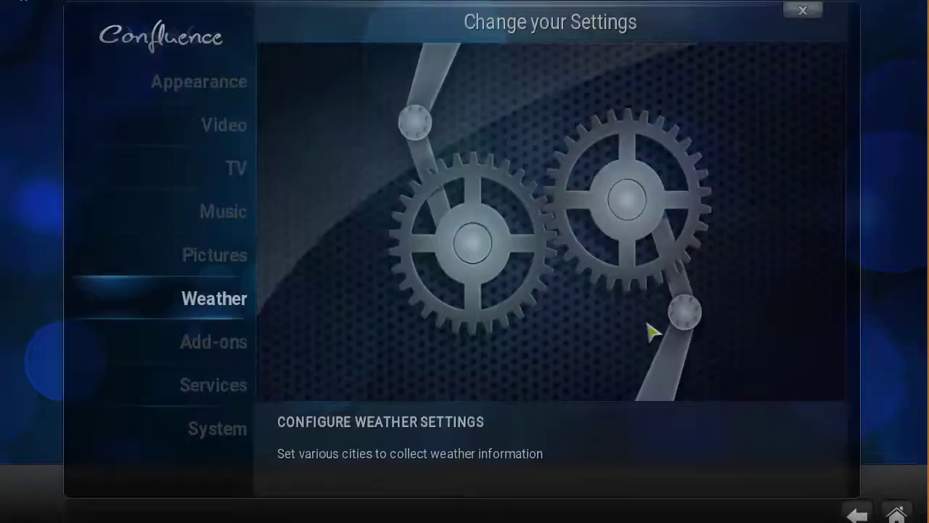
{"action": "left_click", "coordinate": [239, 345]}
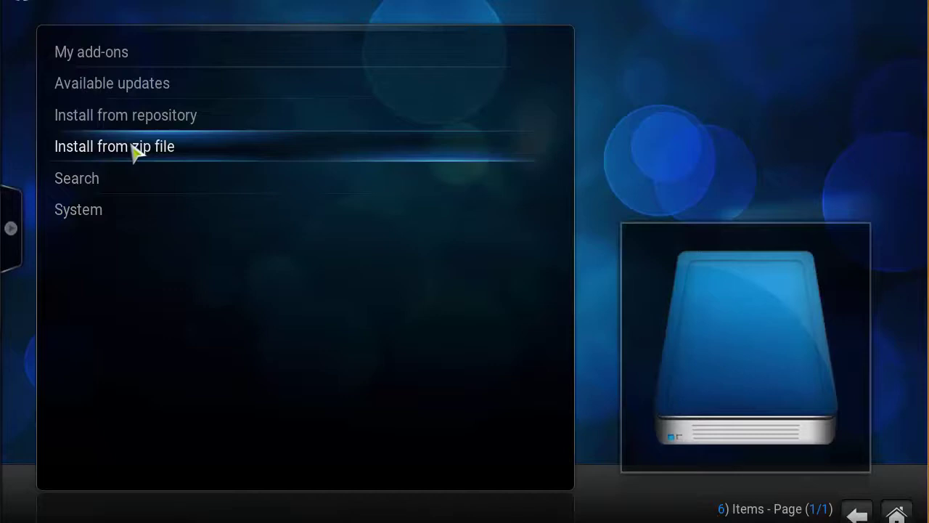
{"action": "left_click", "coordinate": [145, 152]}
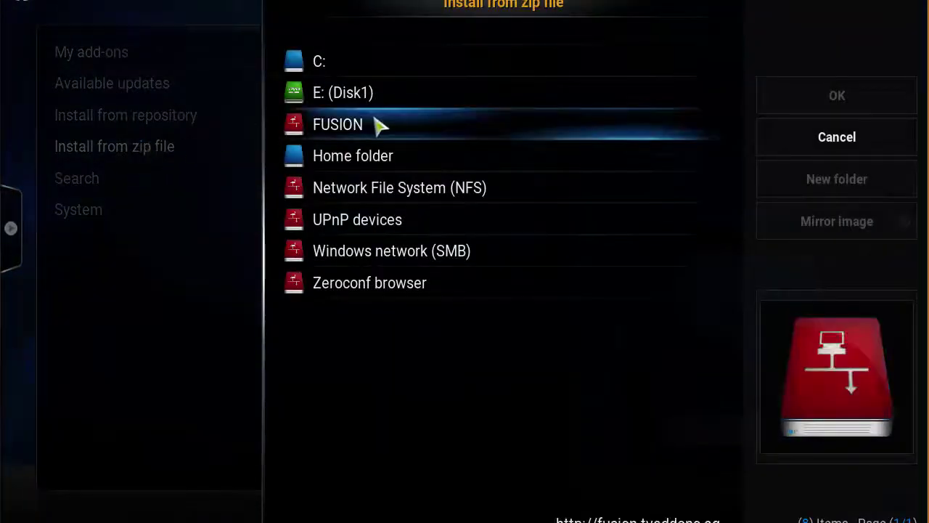
{"action": "left_click", "coordinate": [383, 135]}
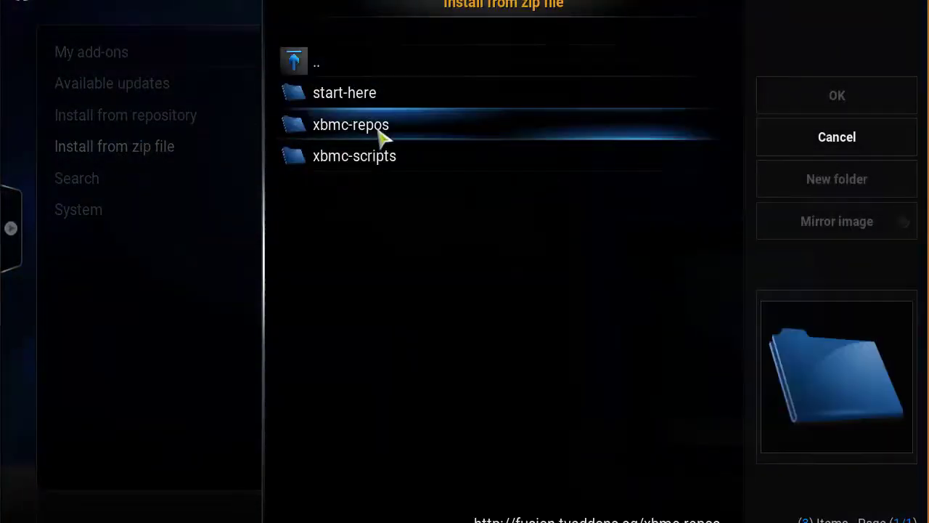
{"action": "left_click", "coordinate": [390, 96]}
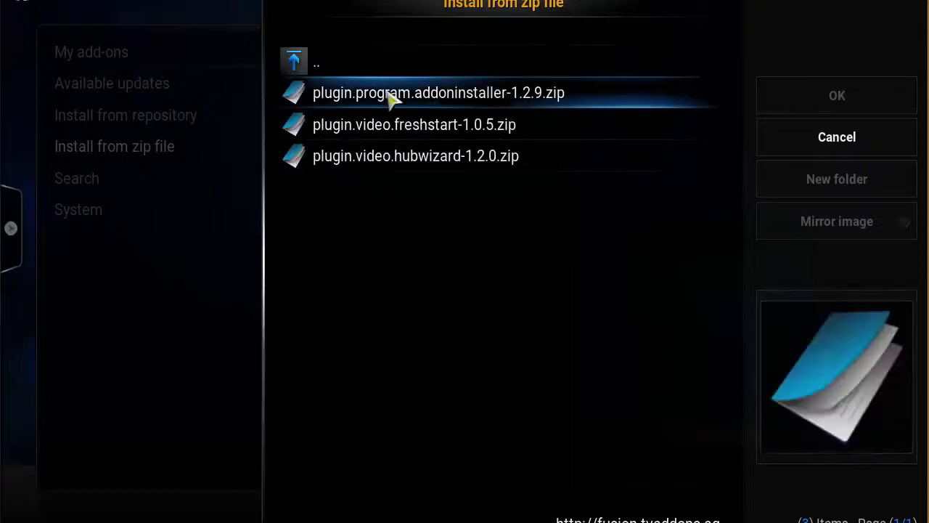
{"action": "left_click", "coordinate": [442, 102]}
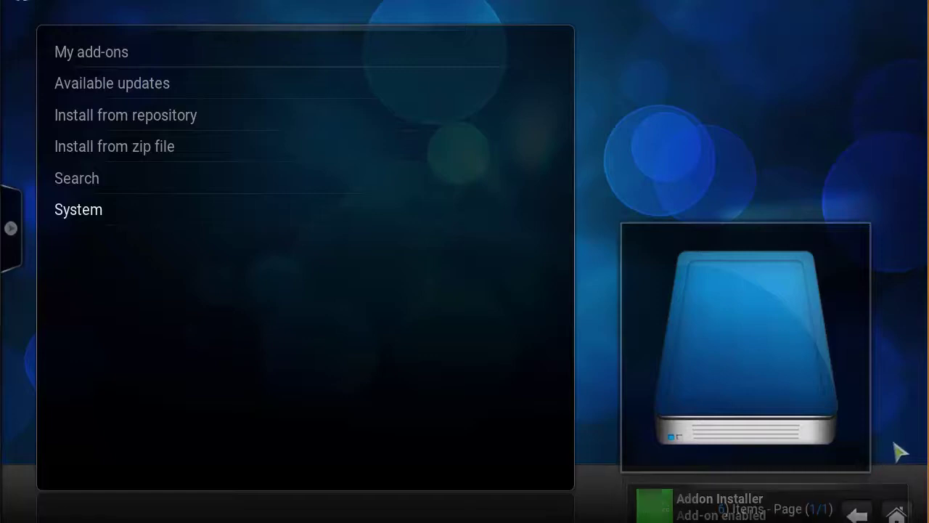
- Open the Addon Installer program add-on from the home screen and browse its Video Addons category
{"action": "left_click", "coordinate": [896, 513]}
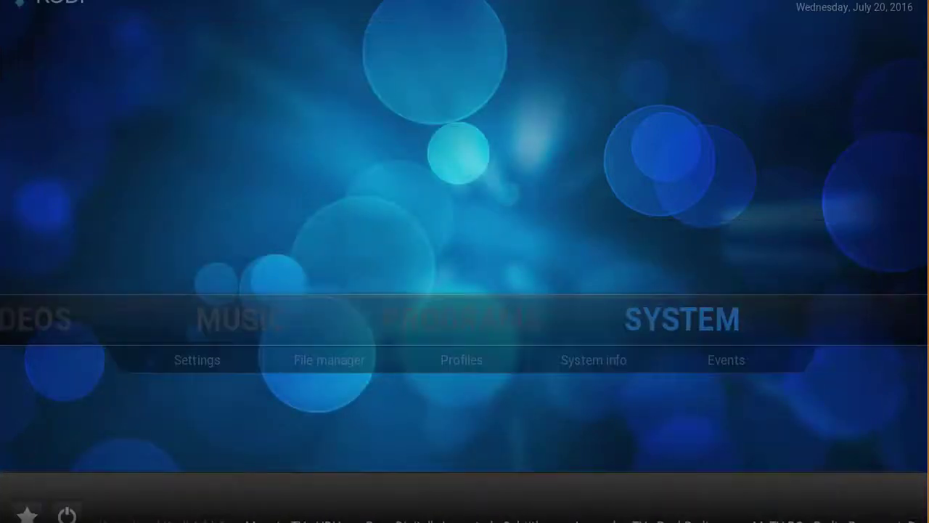
{"action": "left_click", "coordinate": [500, 331]}
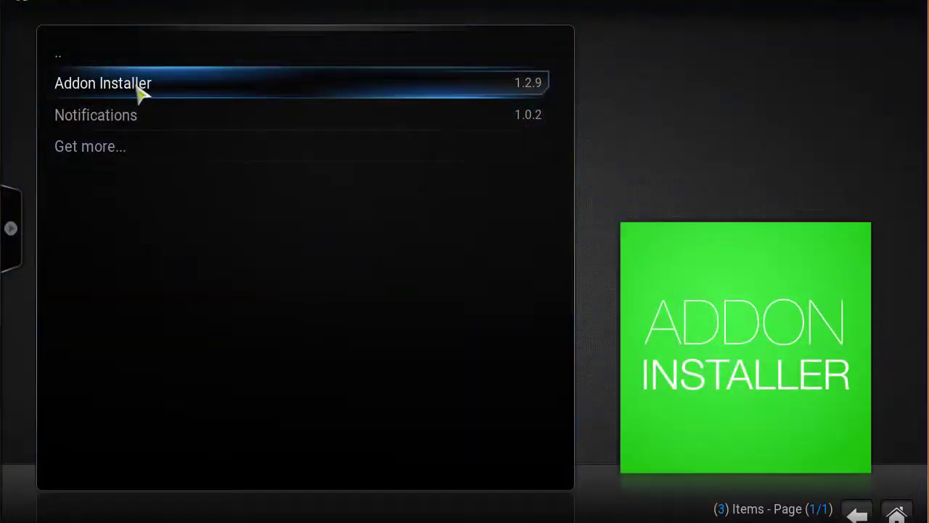
{"action": "left_click", "coordinate": [131, 87]}
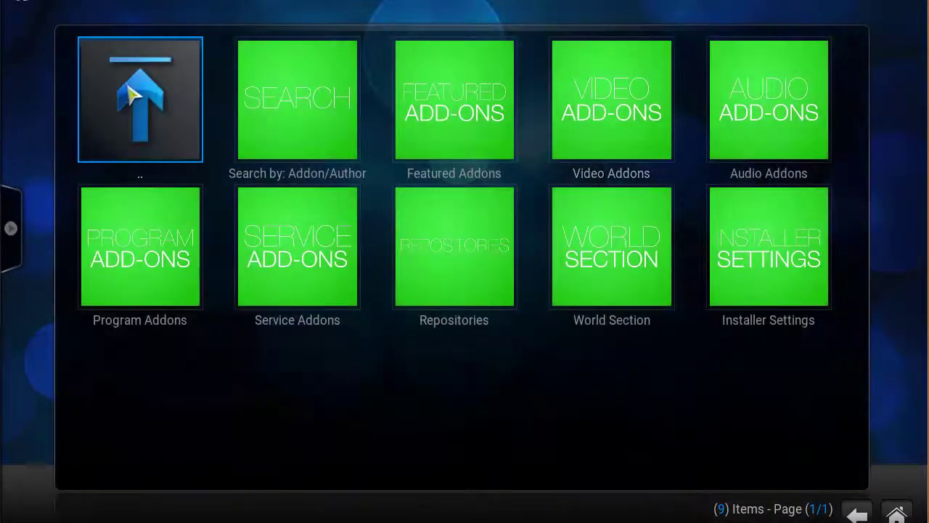
{"action": "left_click", "coordinate": [632, 143]}
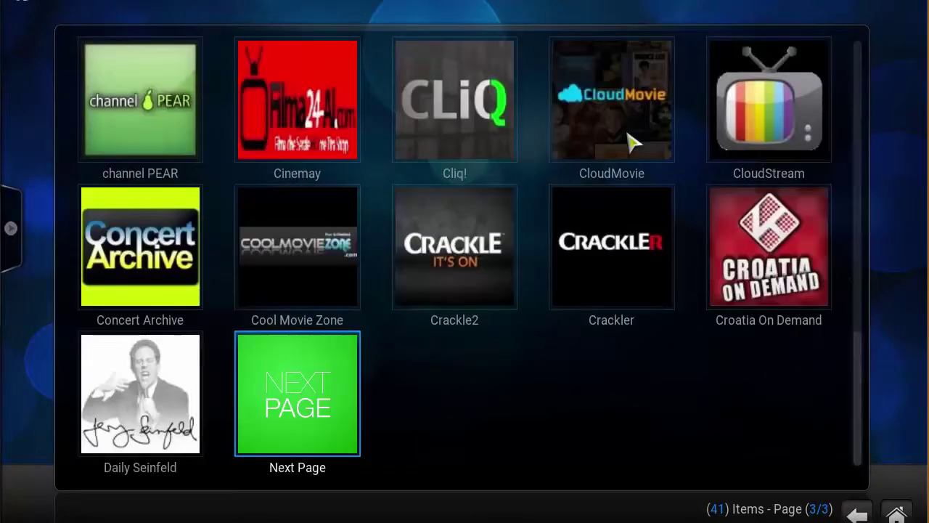
{"action": "scroll", "coordinate": [458, 261], "scroll_direction": "up", "scroll_amount": 6}
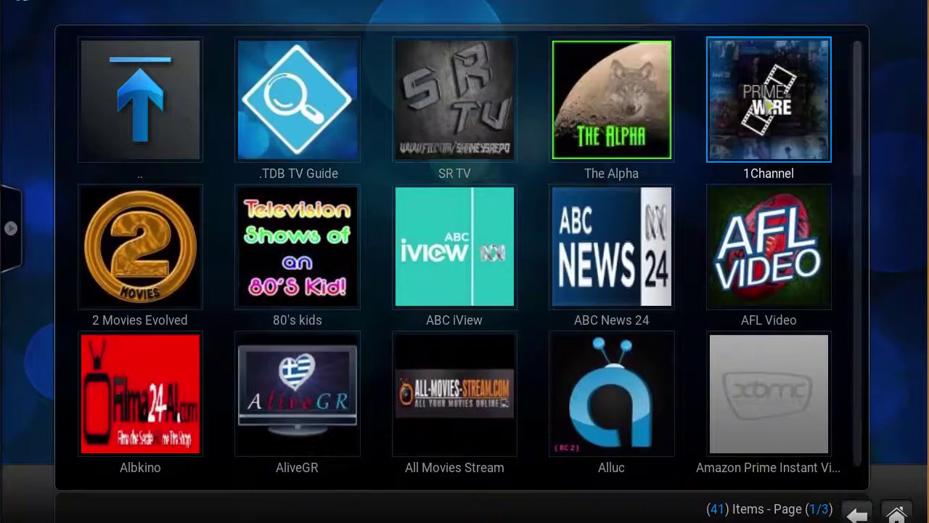
- Find Exodus on the next page of the Video Addons list and install it along with its repository if needed
{"action": "scroll", "coordinate": [394, 390], "scroll_direction": "down", "scroll_amount": 4}
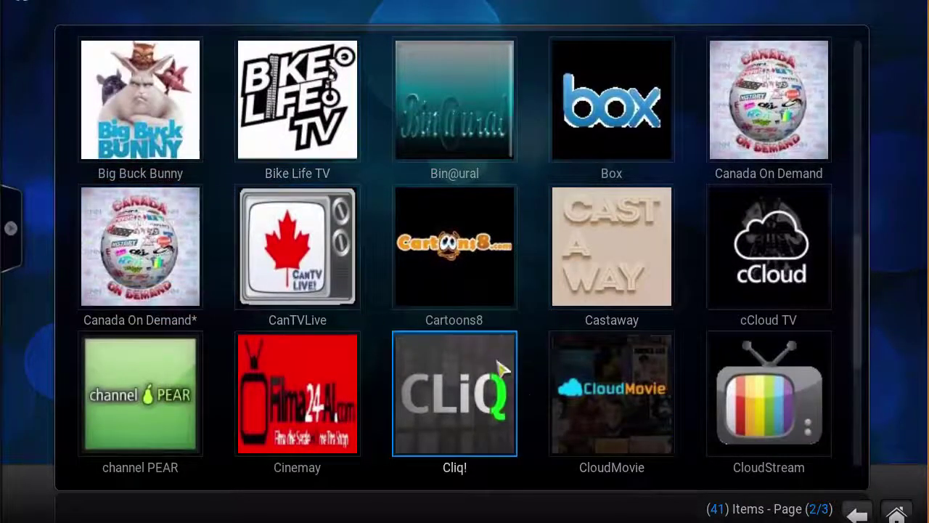
{"action": "scroll", "coordinate": [508, 407], "scroll_direction": "down", "scroll_amount": 2}
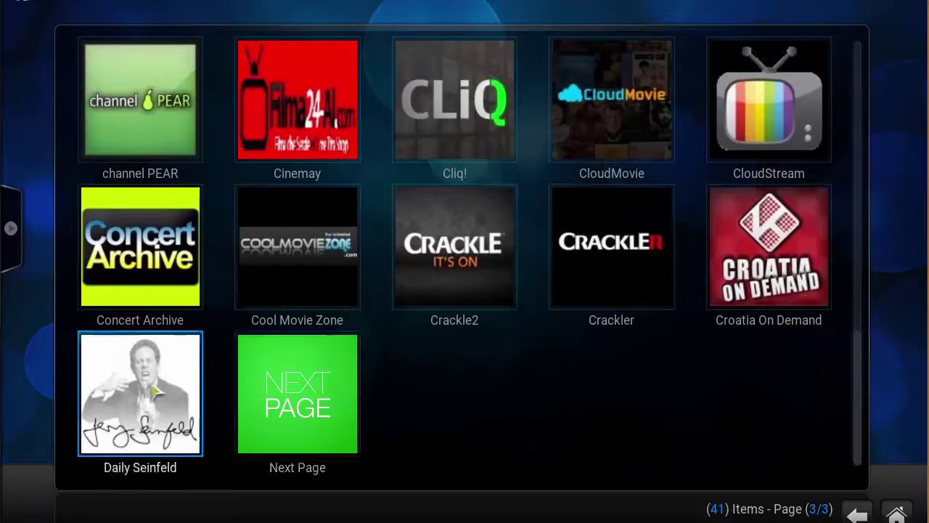
{"action": "left_click", "coordinate": [294, 392]}
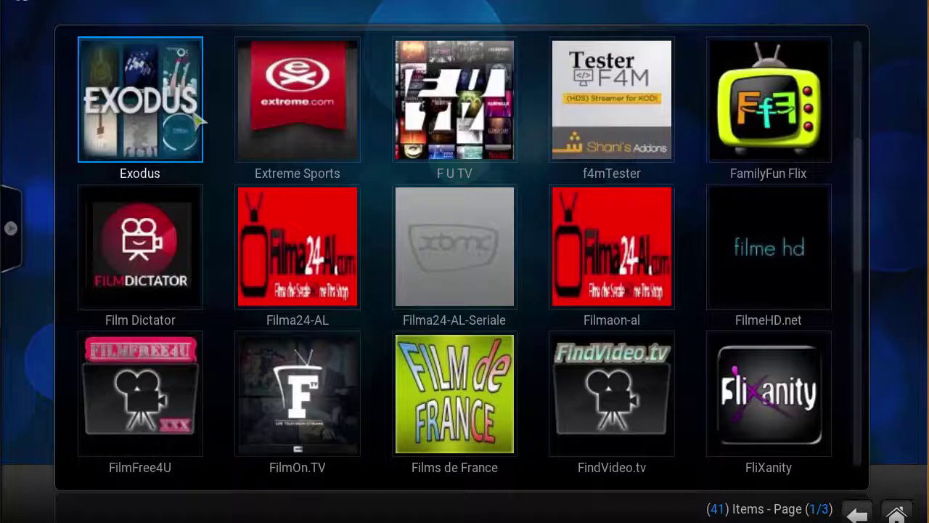
{"action": "left_click", "coordinate": [199, 122]}
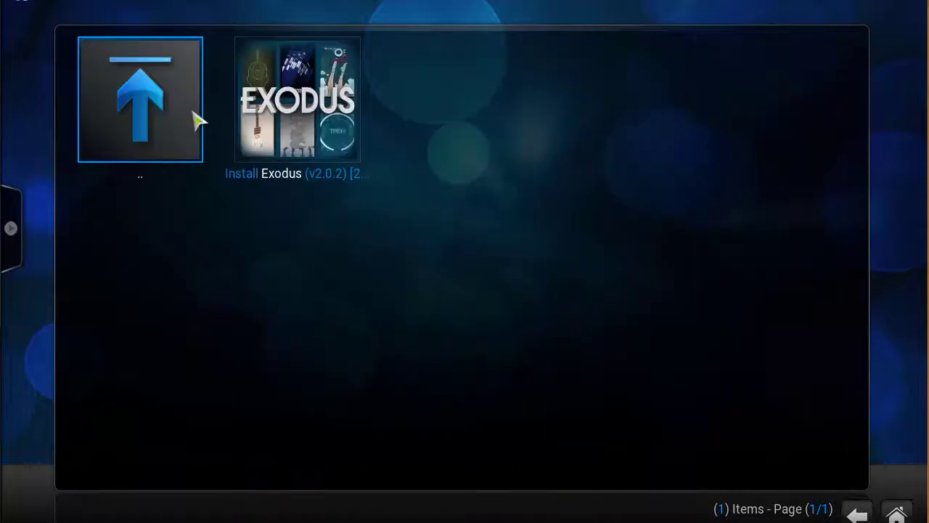
{"action": "left_click", "coordinate": [315, 109]}
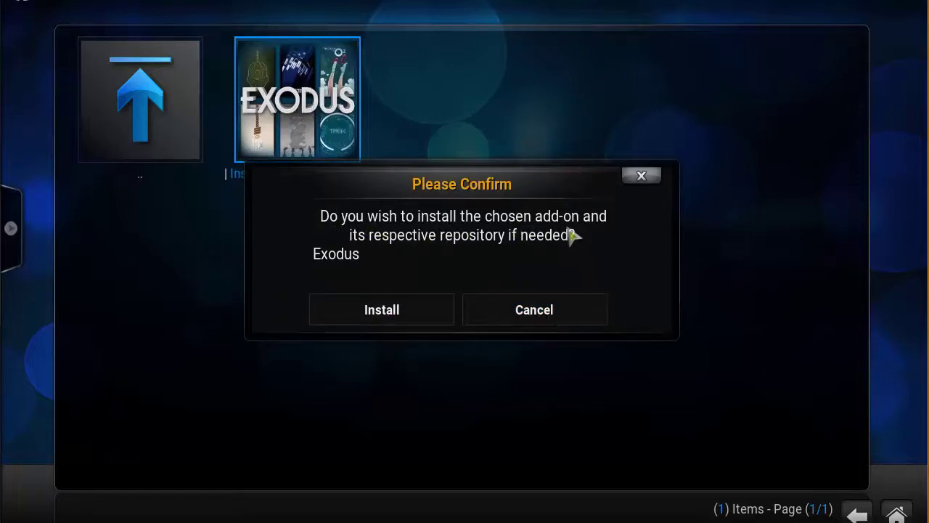
{"action": "left_click", "coordinate": [416, 319]}
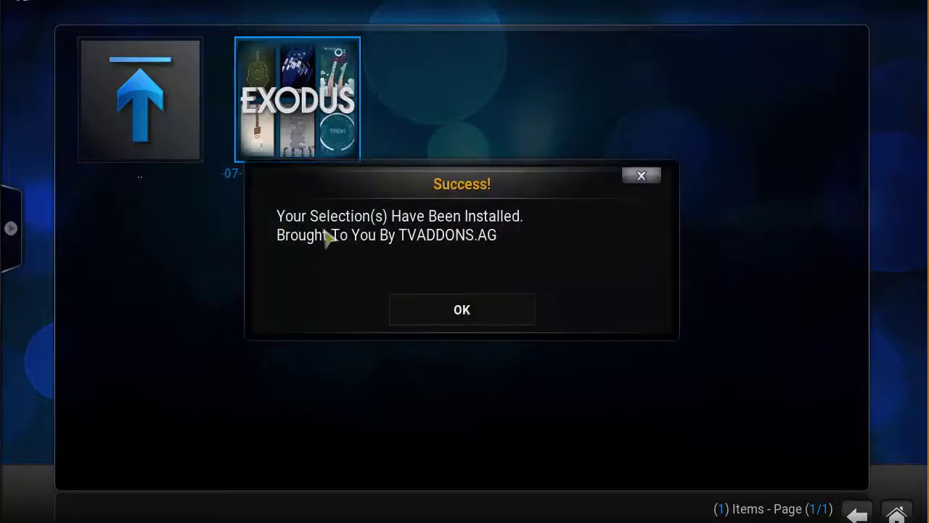
{"action": "left_click", "coordinate": [452, 310]}
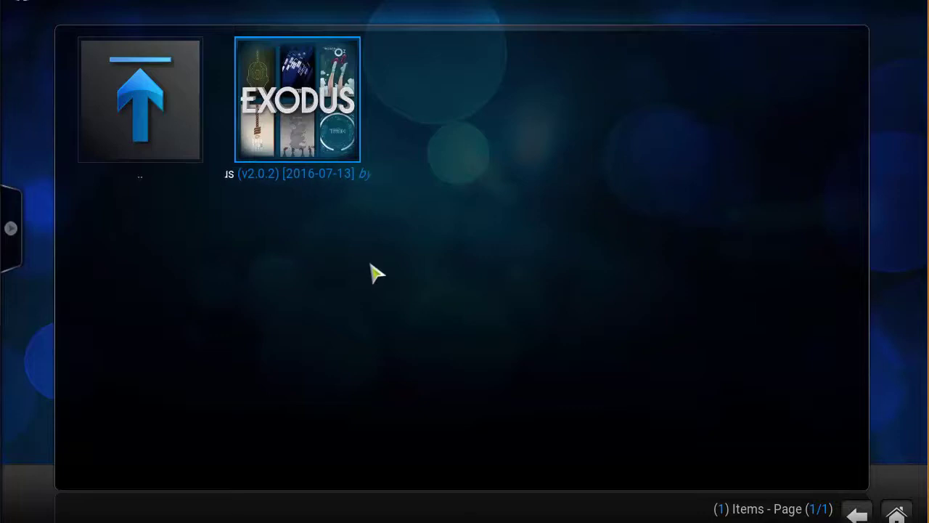
- Return to the home screen, open the Exodus video add-on and enter its Movies category
{"action": "left_click", "coordinate": [896, 514]}
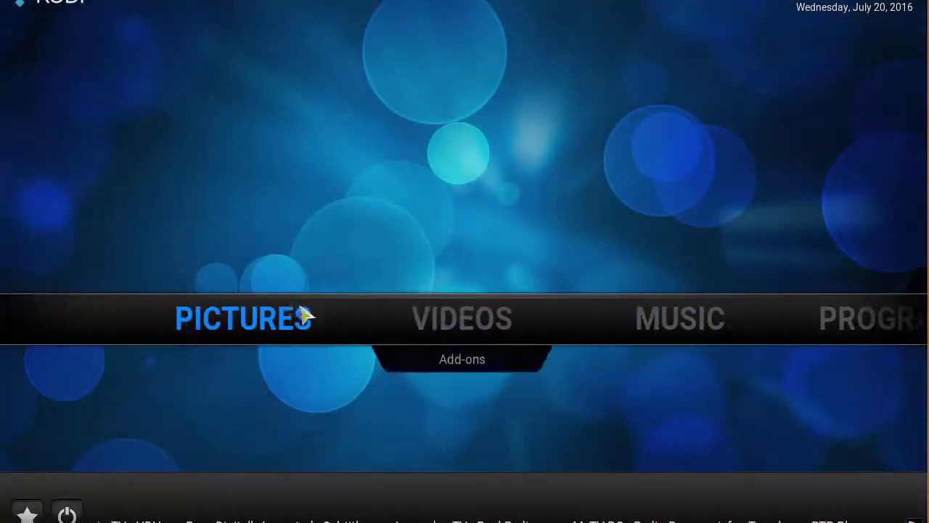
{"action": "mouse_move", "coordinate": [465, 317]}
{"action": "left_click", "coordinate": [528, 361]}
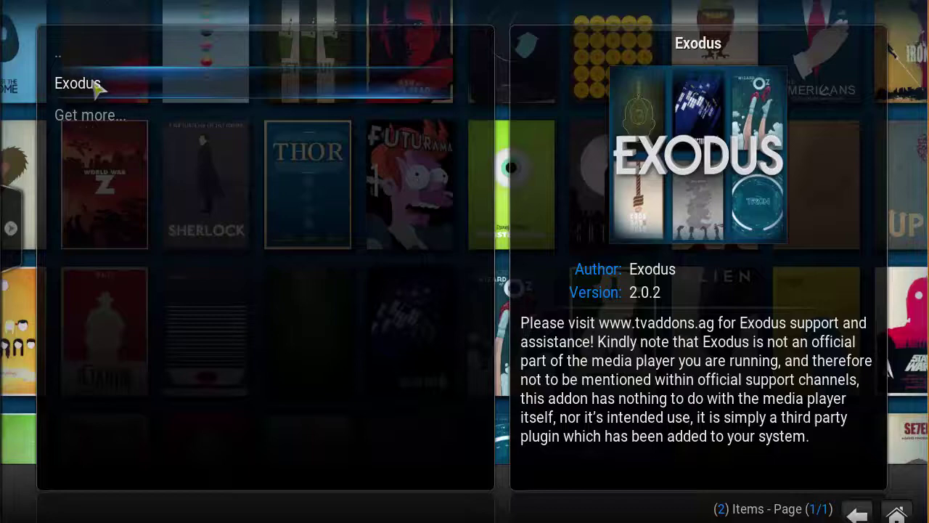
{"action": "left_click", "coordinate": [96, 85]}
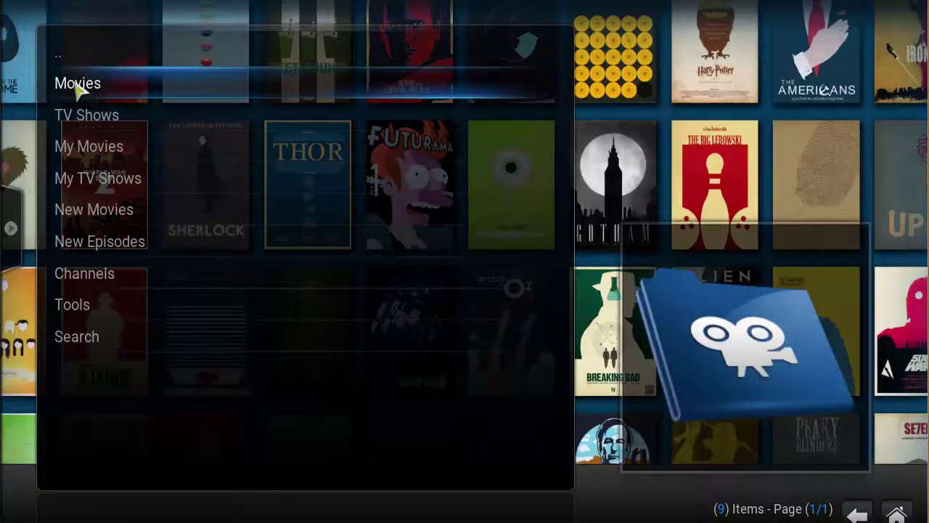
{"action": "left_click", "coordinate": [79, 86]}
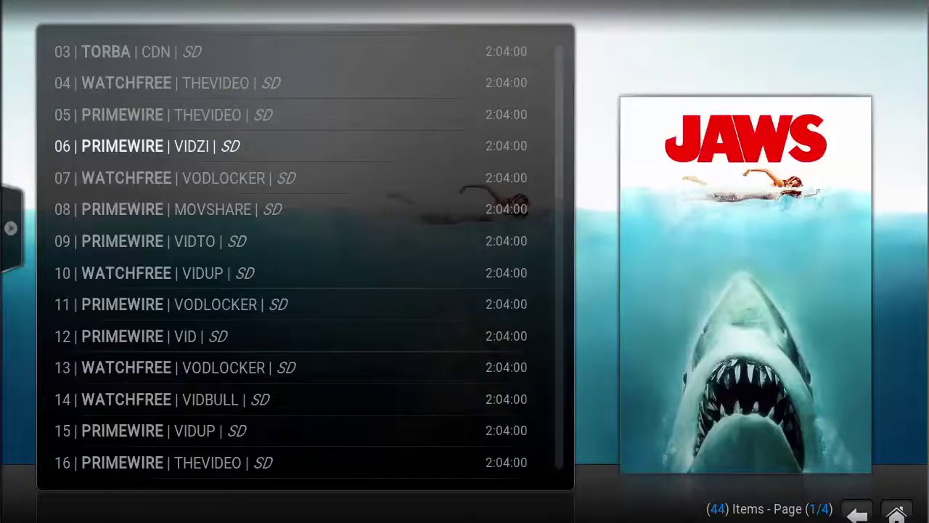